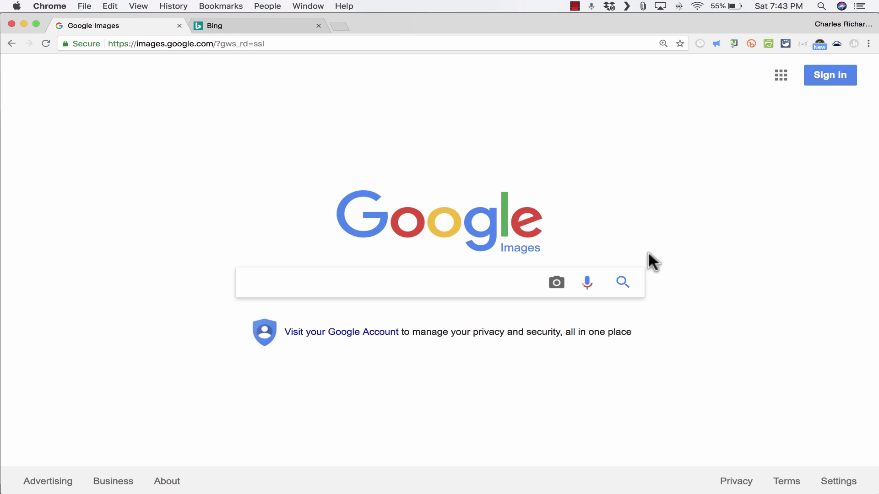
# - Search Google Images for 'trees'
pyautogui.write('trees')
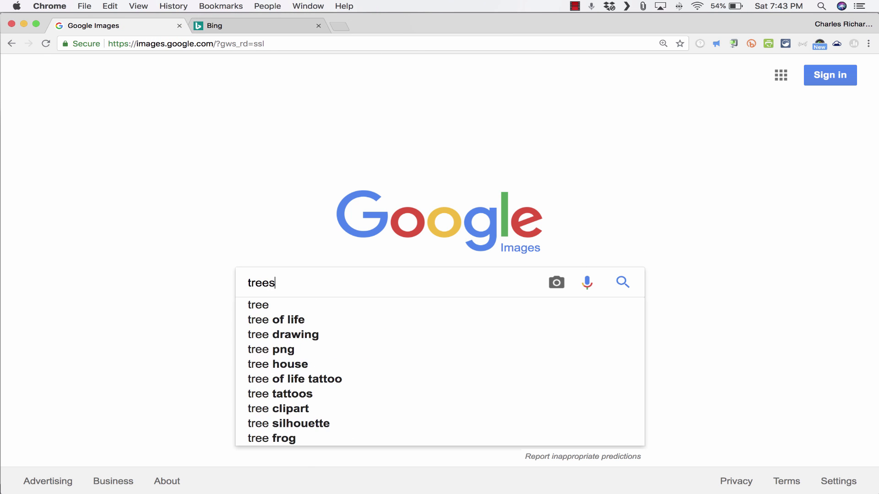
pyautogui.press('Return')
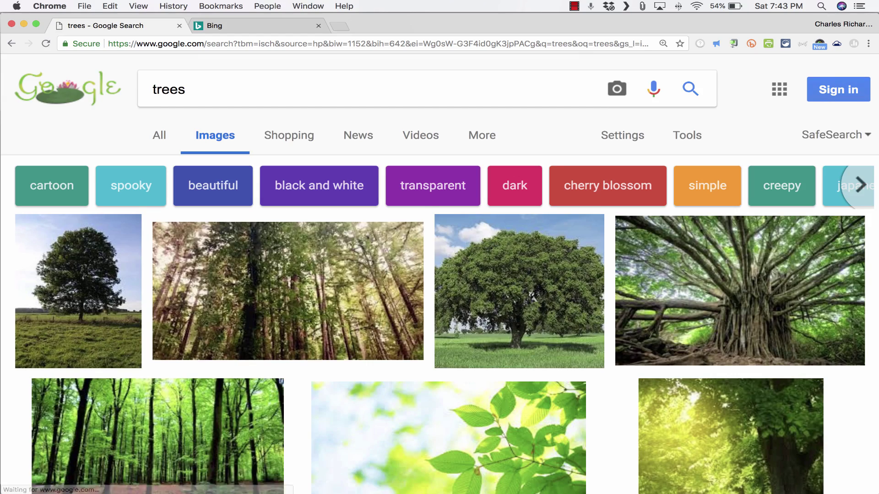
pyautogui.scroll(-10, 379, 320)
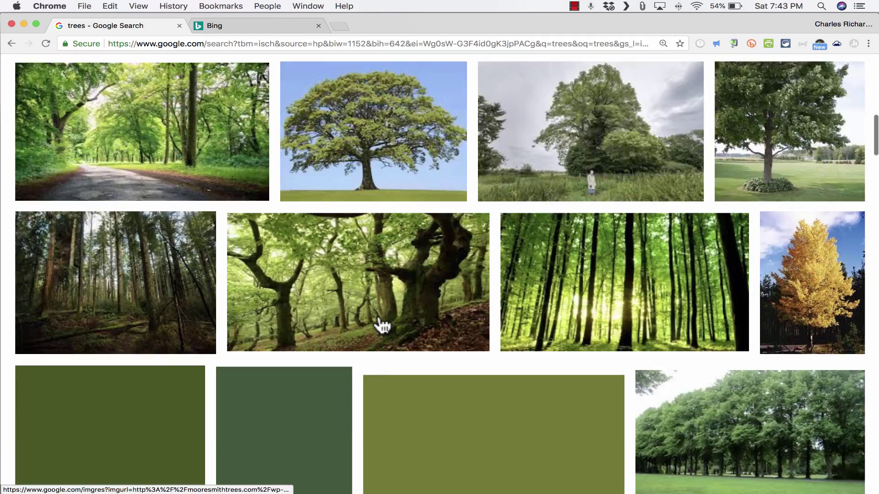
pyautogui.scroll(-3, 383, 325)
pyautogui.scroll(15, 383, 324)
# - Filter the tree results by usage rights to 'Labeled for reuse'
pyautogui.click(687, 146)
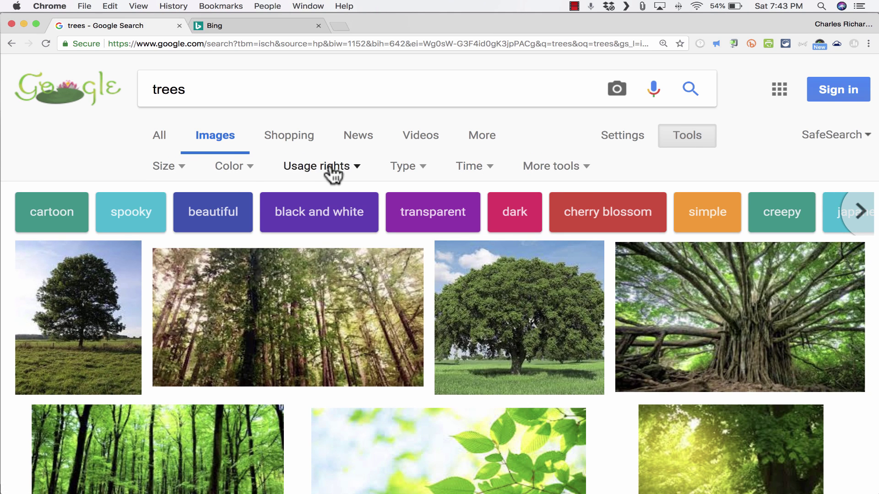
pyautogui.click(341, 173)
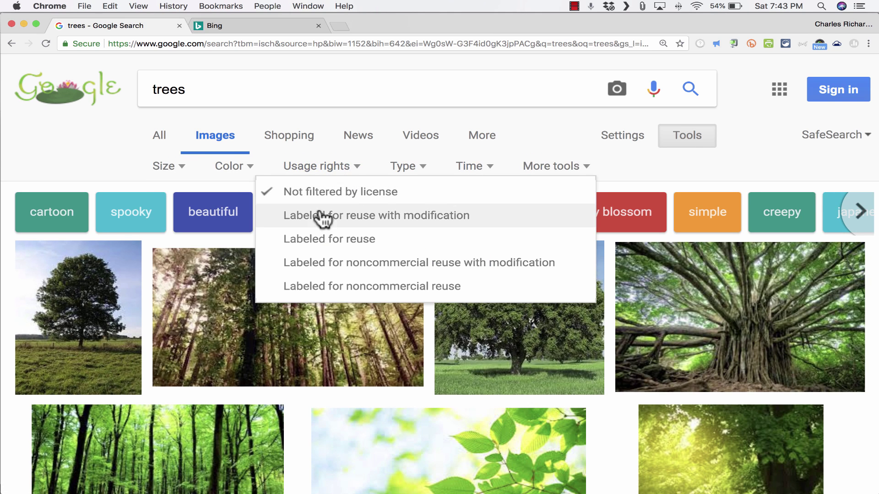
pyautogui.click(316, 240)
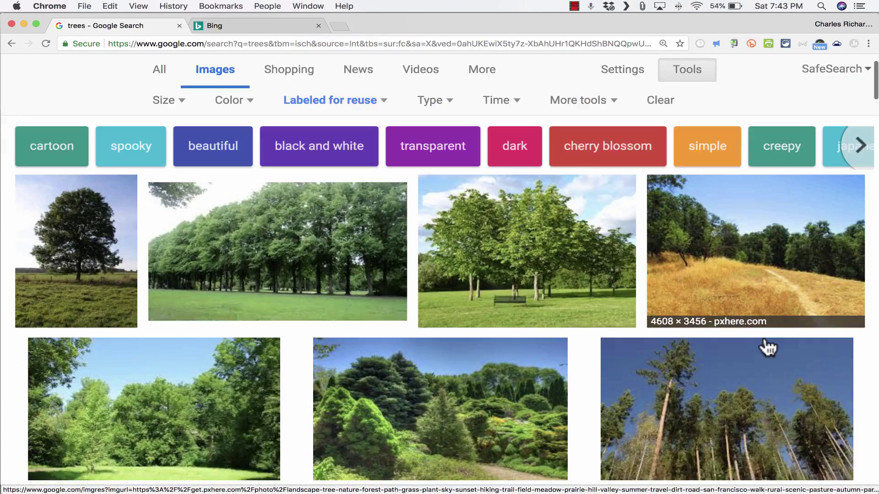
pyautogui.scroll(-10, 765, 349)
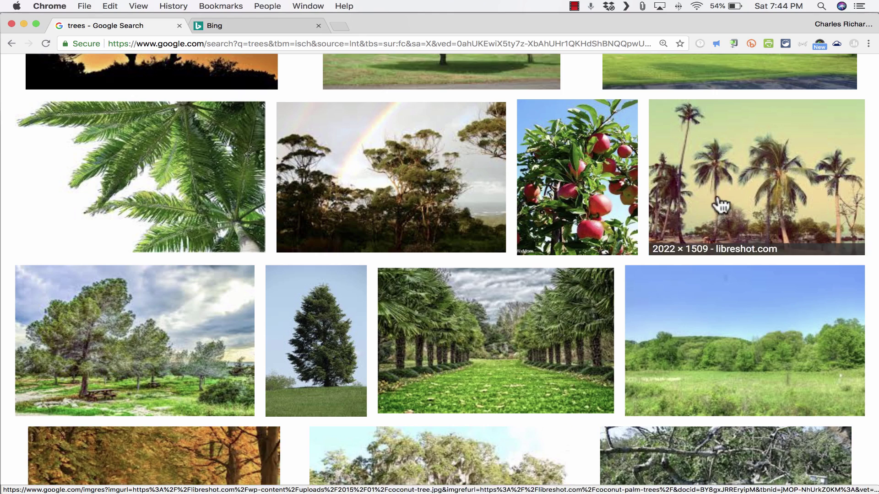
pyautogui.scroll(10, 455, 223)
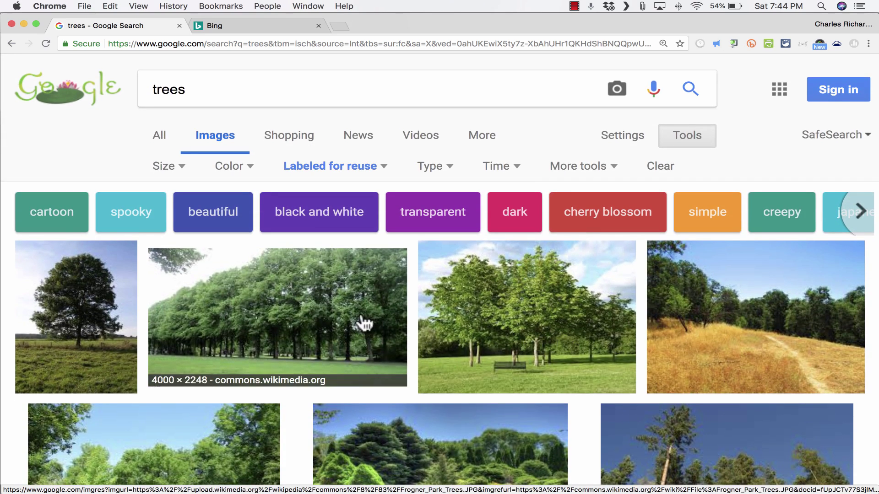
# - Save the previewed dry-grass path photo to the Desktop as 'download'
pyautogui.click(737, 323)
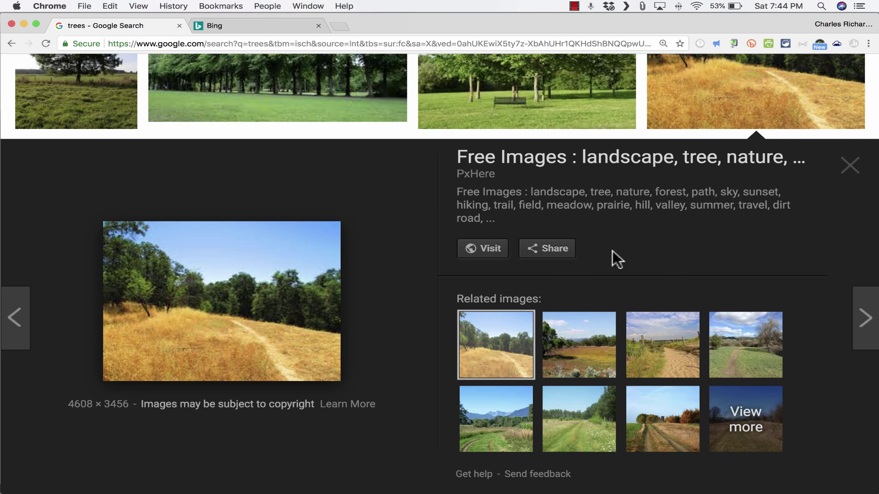
pyautogui.rightClick(279, 252)
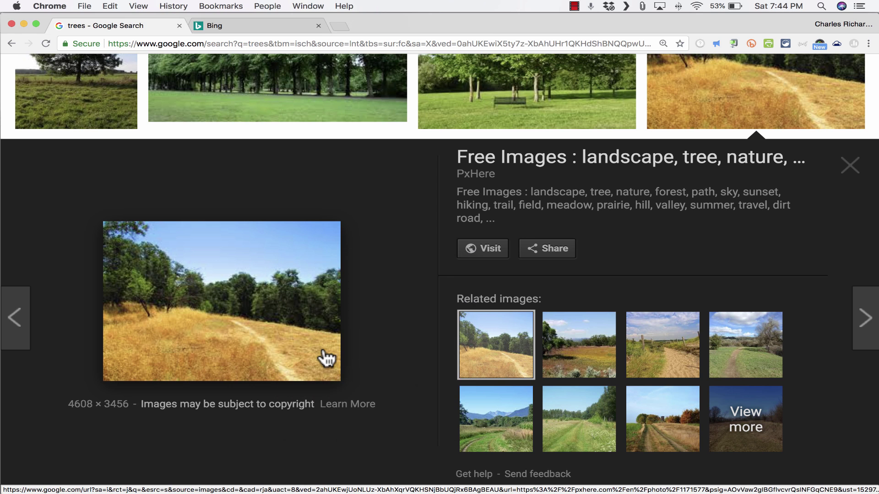
pyautogui.click(367, 347)
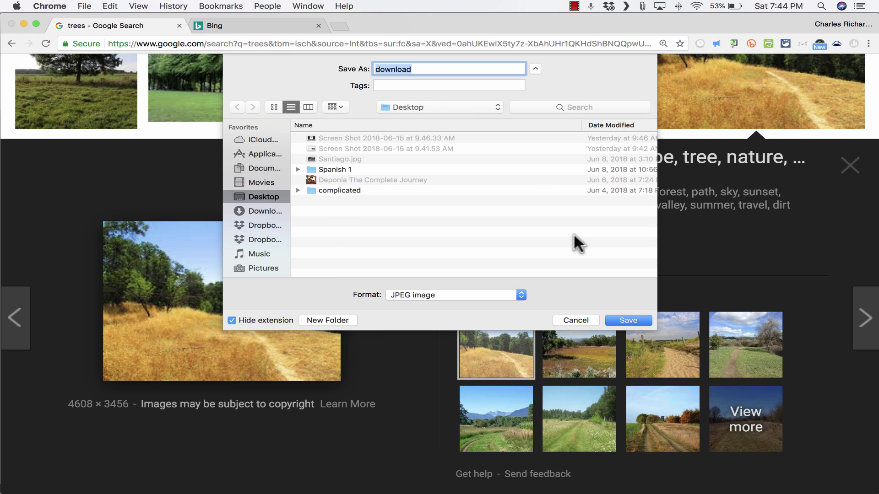
pyautogui.click(626, 320)
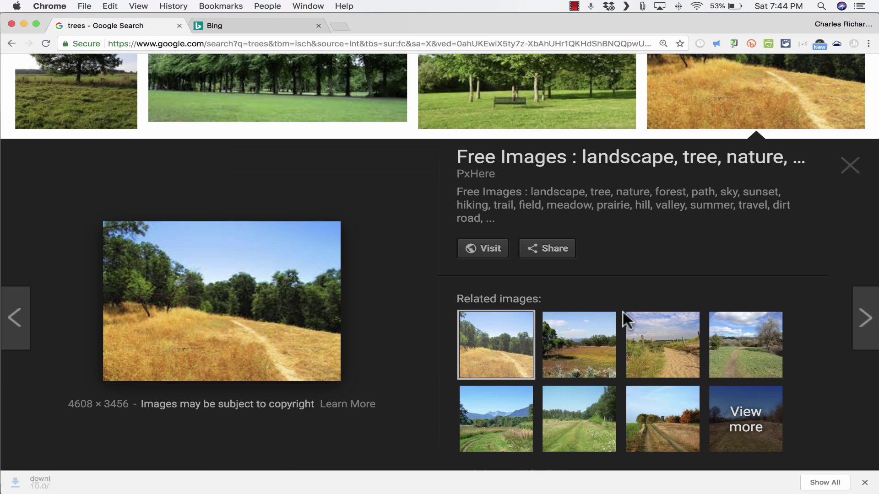
# - Move download.jpeg to mid-desktop, view it in Preview, then close its window
pyautogui.moveTo(876, 492)
pyautogui.moveTo(838, 220); pyautogui.dragTo(757, 58)
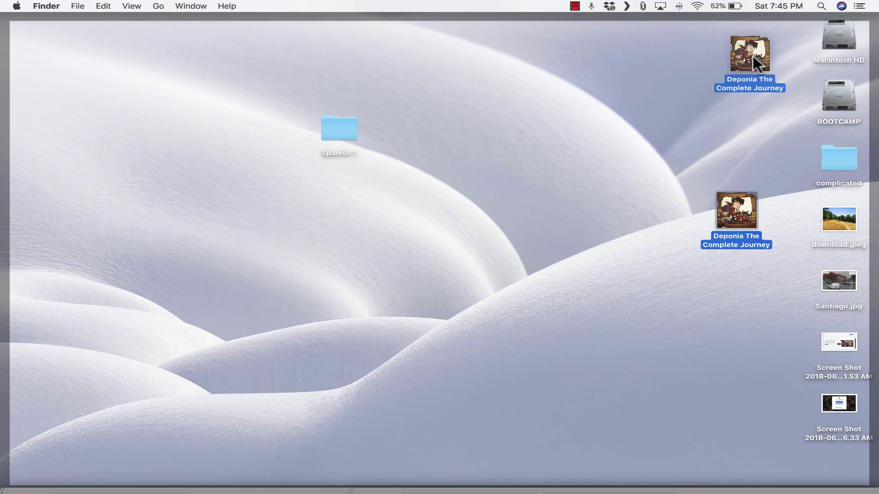
pyautogui.moveTo(857, 247); pyautogui.dragTo(638, 205)
pyautogui.doubleClick(638, 204)
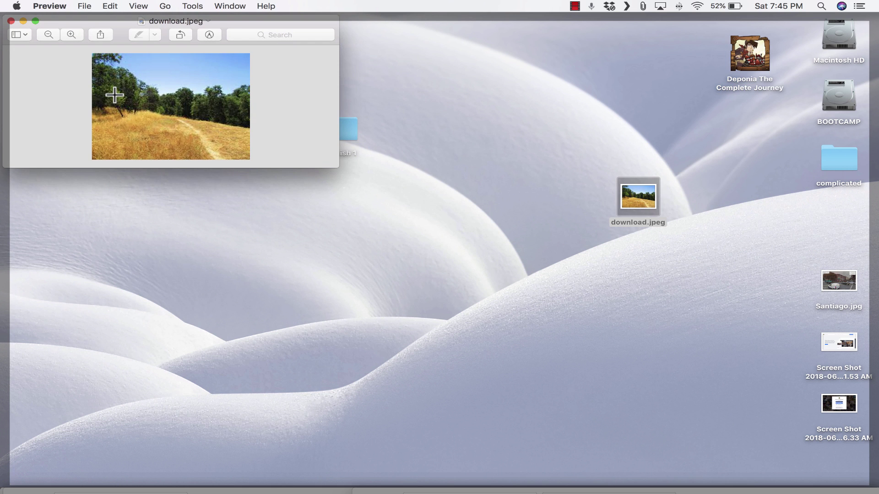
pyautogui.click(11, 22)
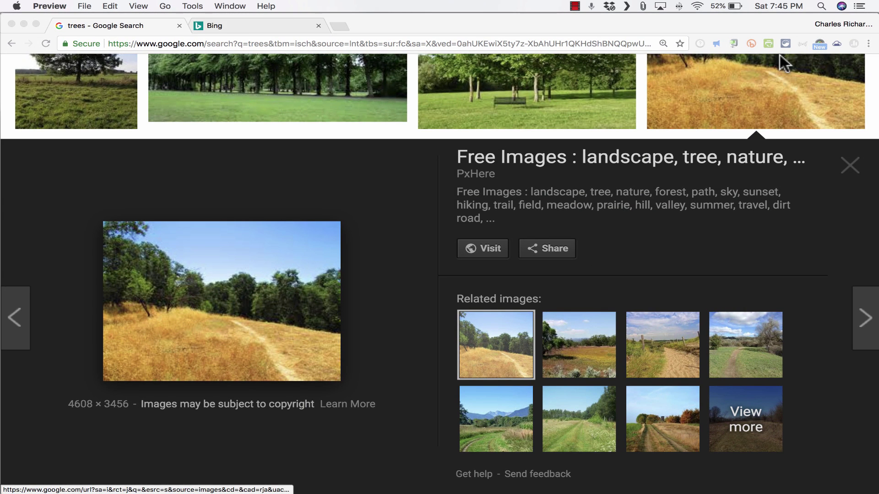
# - Search Bing Images for 'trees'
pyautogui.click(216, 24)
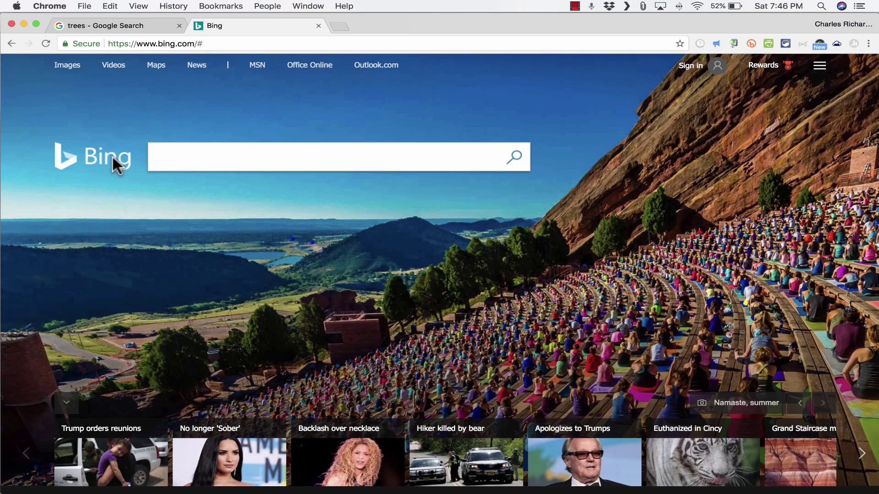
pyautogui.click(66, 66)
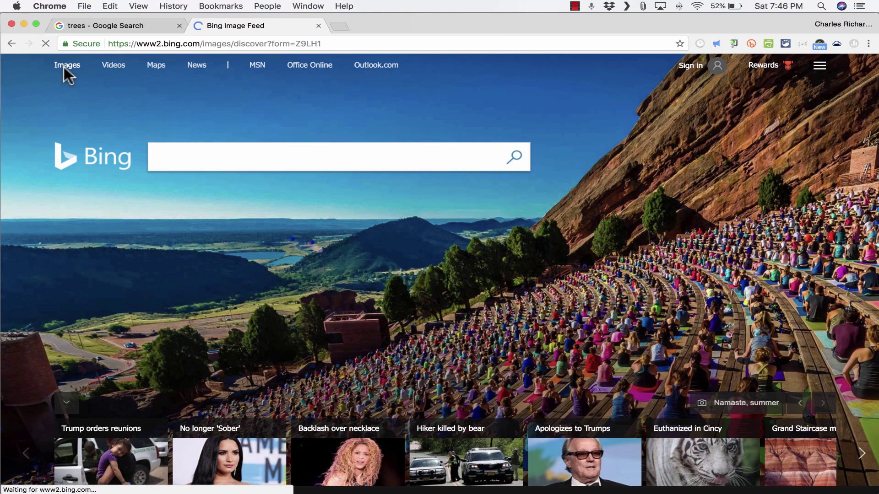
pyautogui.click(147, 70)
pyautogui.write('trees')
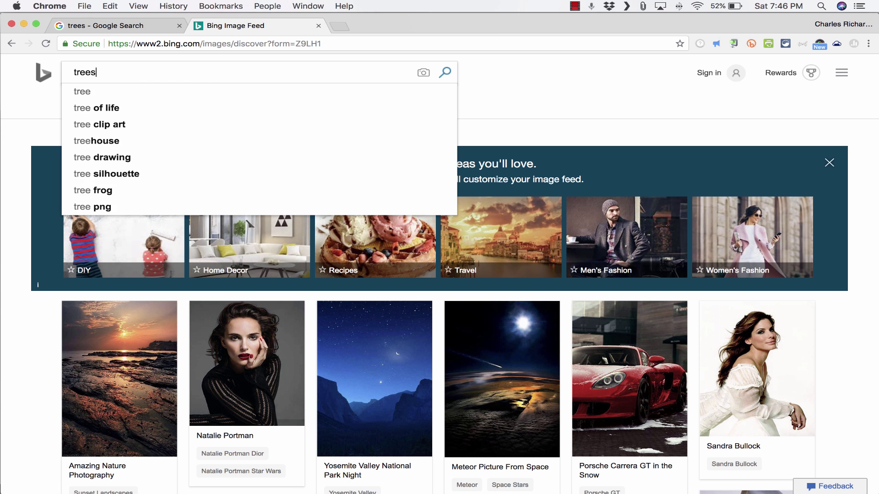
pyautogui.press('Return')
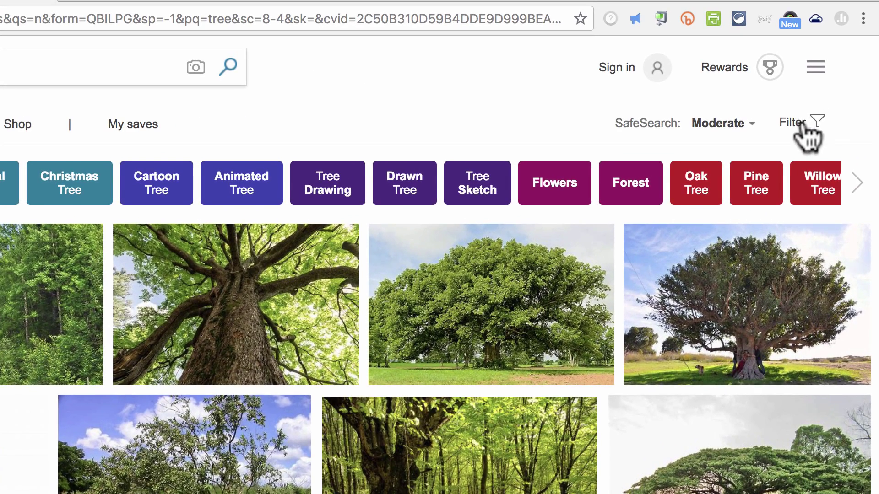
# - Filter the Bing results by license to 'Free to share and use commercially'
pyautogui.click(803, 118)
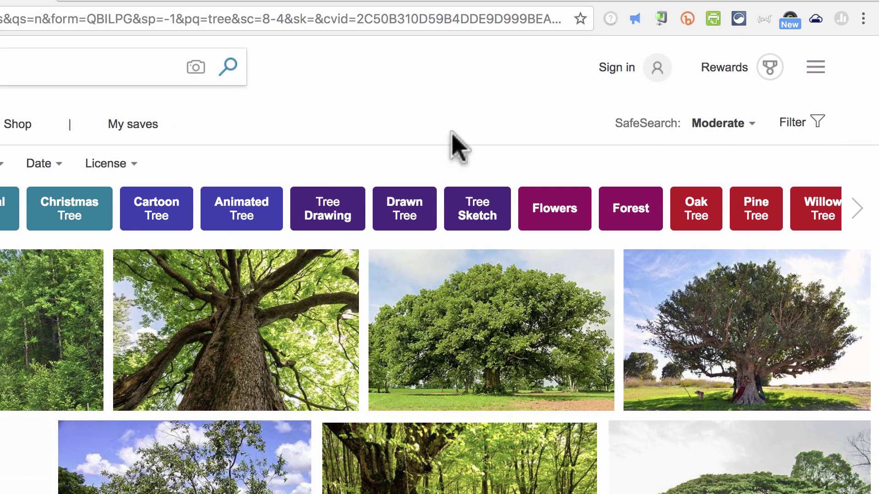
pyautogui.click(120, 165)
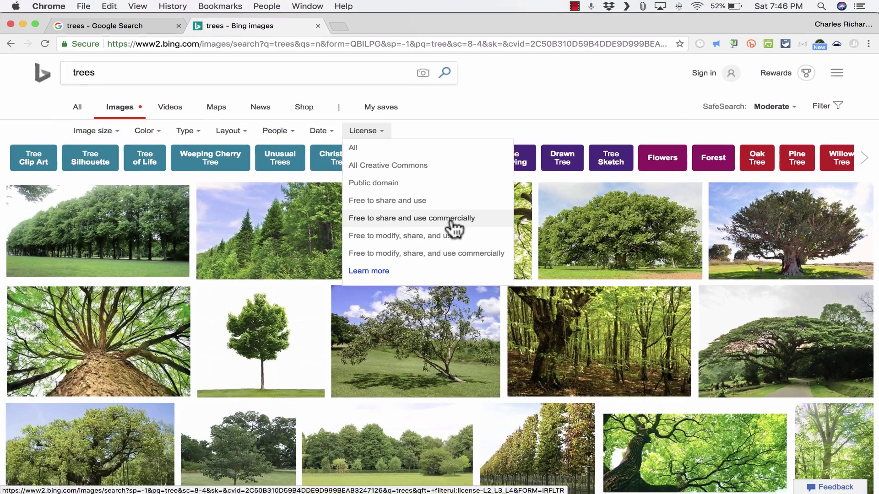
pyautogui.click(199, 315)
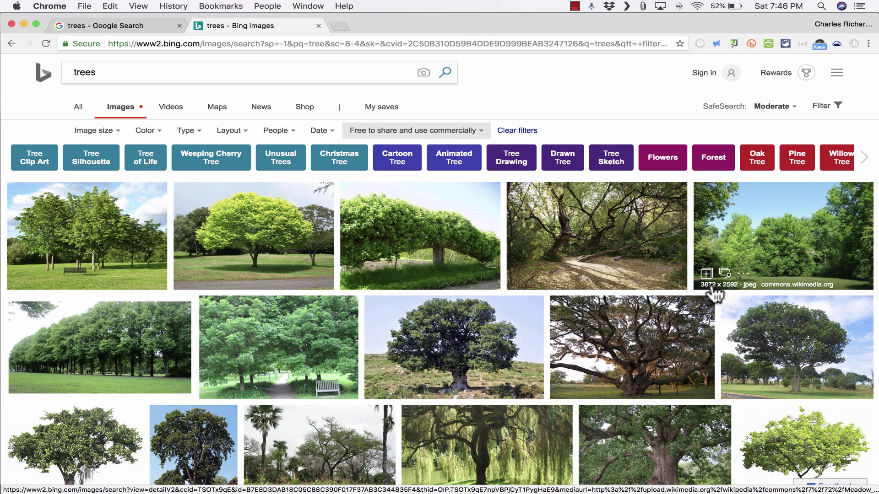
# - Open the fifth result, Meadow and trees at Noble Woods Park, at full resolution and save it to the Desktop
pyautogui.click(762, 251)
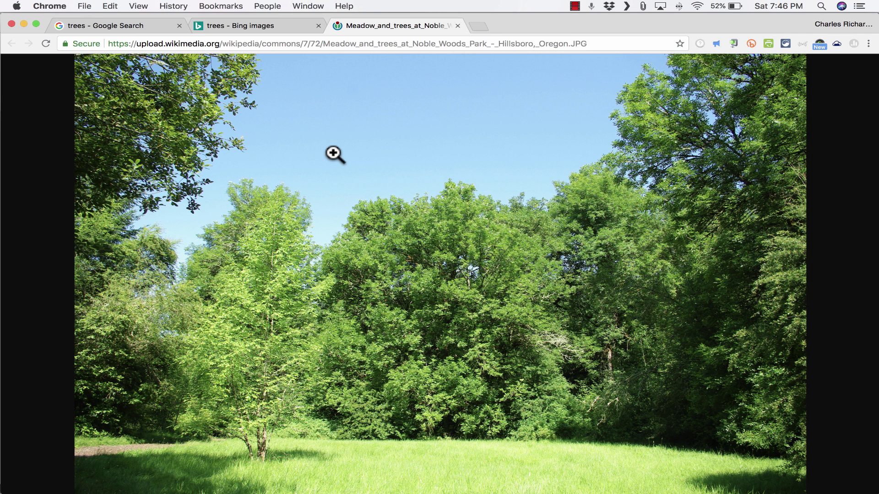
pyautogui.click(335, 154)
pyautogui.scroll(-10, 351, 173)
pyautogui.scroll(-15, 364, 195)
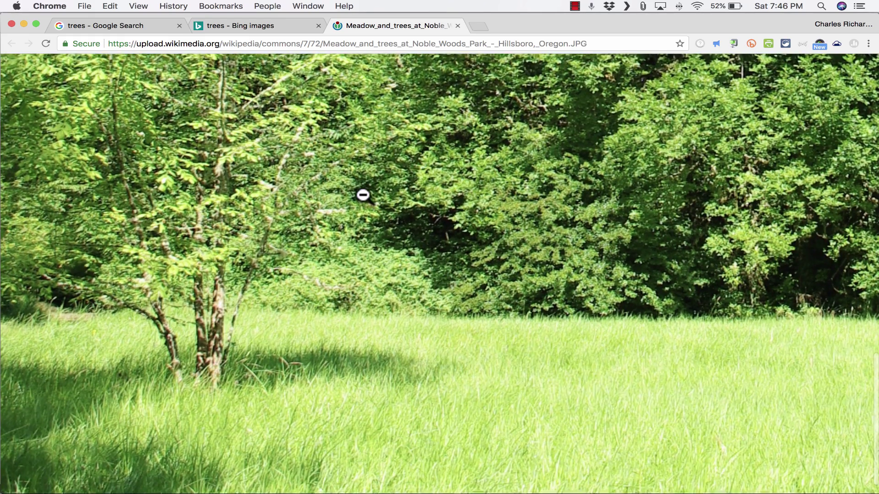
pyautogui.scroll(2, 363, 195)
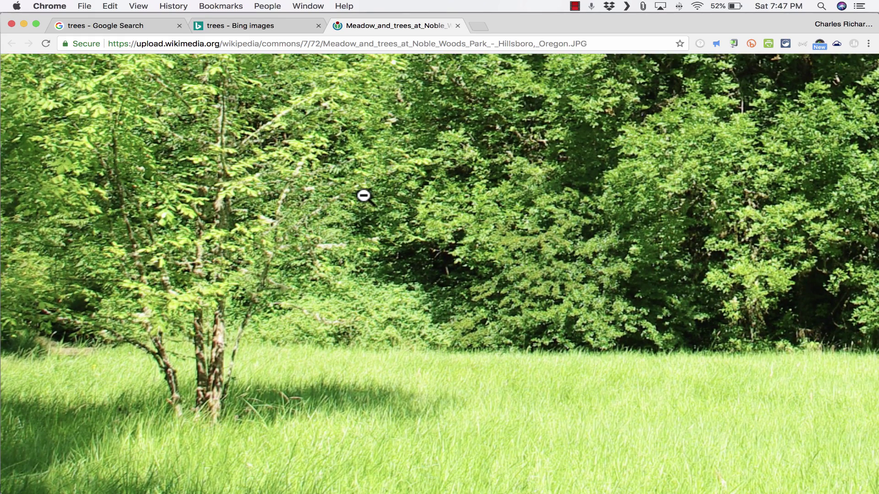
pyautogui.scroll(10, 364, 195)
pyautogui.rightClick(363, 196)
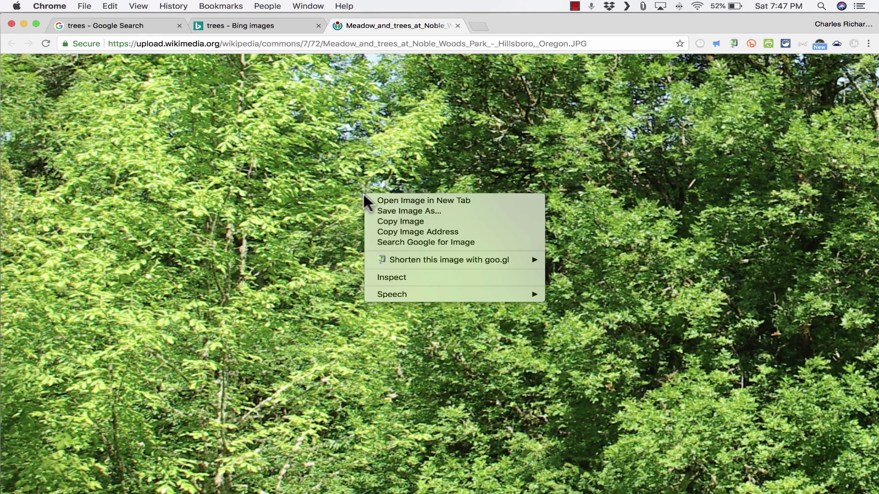
pyautogui.click(394, 211)
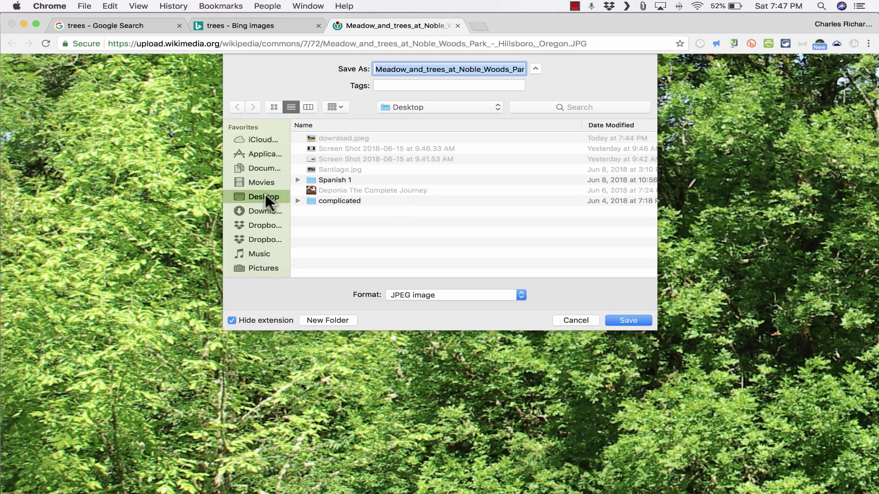
pyautogui.click(628, 320)
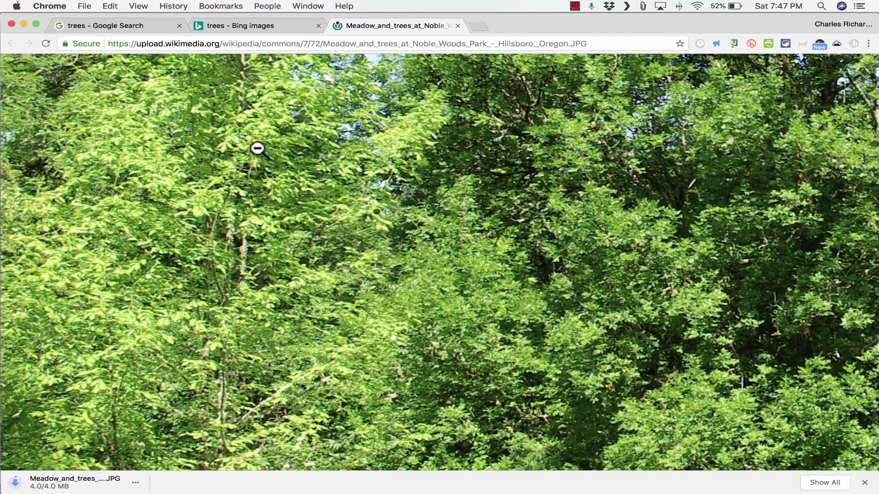
# - Open download.jpeg in Preview, placing the meadow photo window up-right and download.jpeg down-left beside it
pyautogui.moveTo(868, 492)
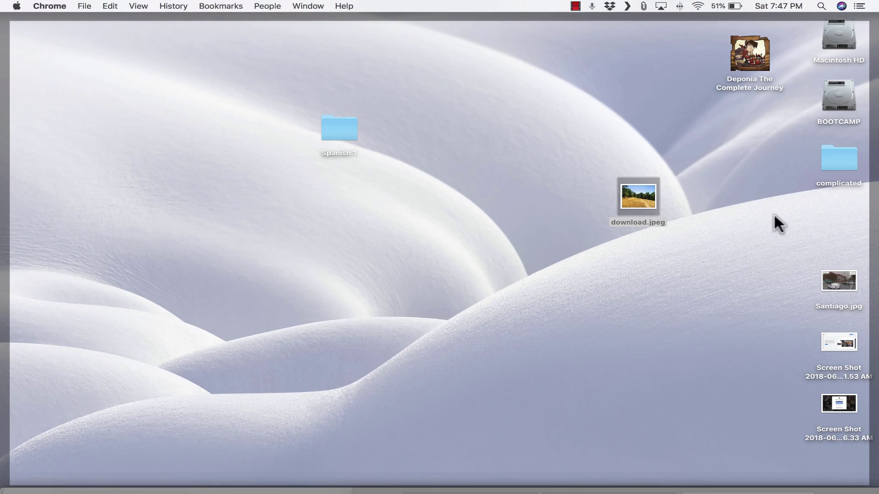
pyautogui.click(598, 205)
pyautogui.moveTo(559, 166); pyautogui.dragTo(583, 174)
pyautogui.doubleClick(583, 174)
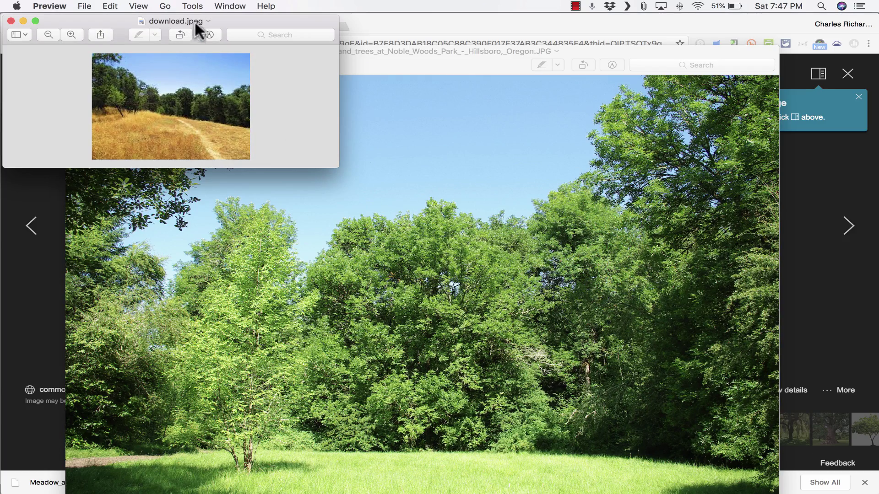
pyautogui.moveTo(195, 20); pyautogui.dragTo(193, 25)
pyautogui.moveTo(408, 51); pyautogui.dragTo(500, 6)
pyautogui.moveTo(120, 25); pyautogui.dragTo(8, 121)
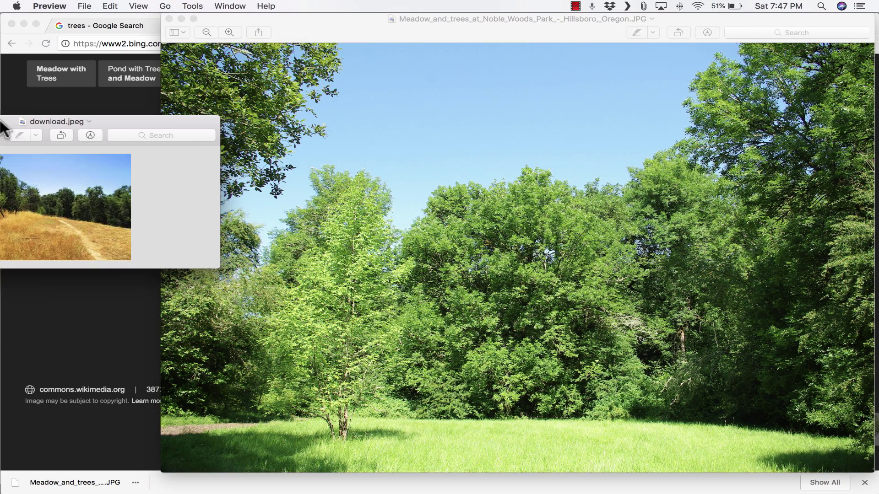